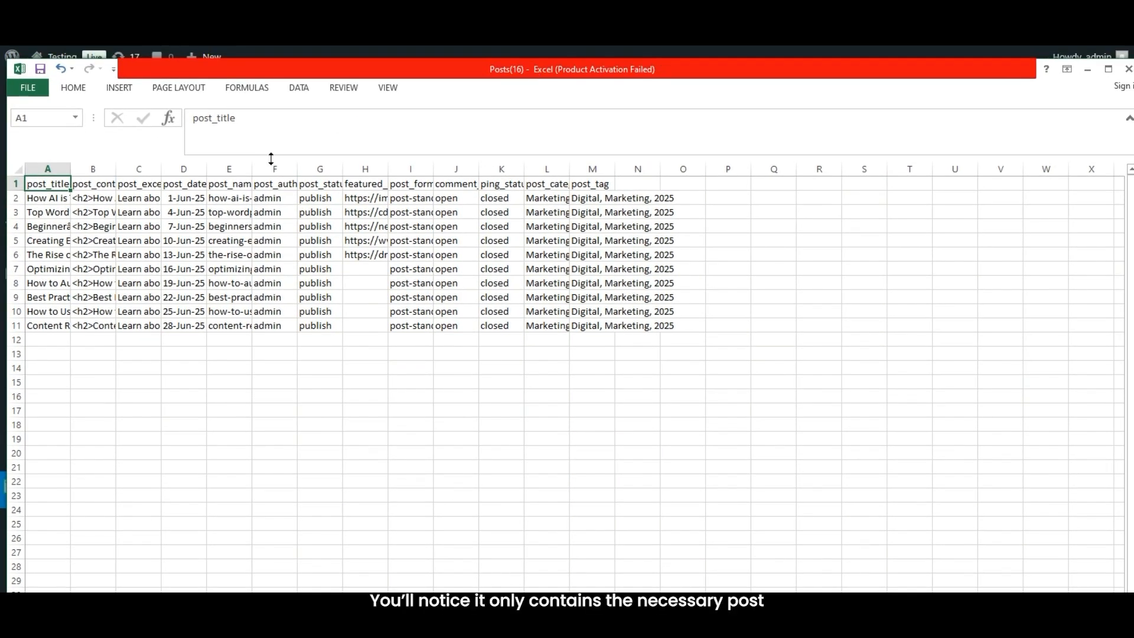
Examine the column headers in row 1 of the Posts(16) spreadsheet, from post_title through post_tag
key("Right")
key("Right")
key("Right")
key("Right")
key("Right")
key("Right")
key("Right")
key("Right")
key("Right")
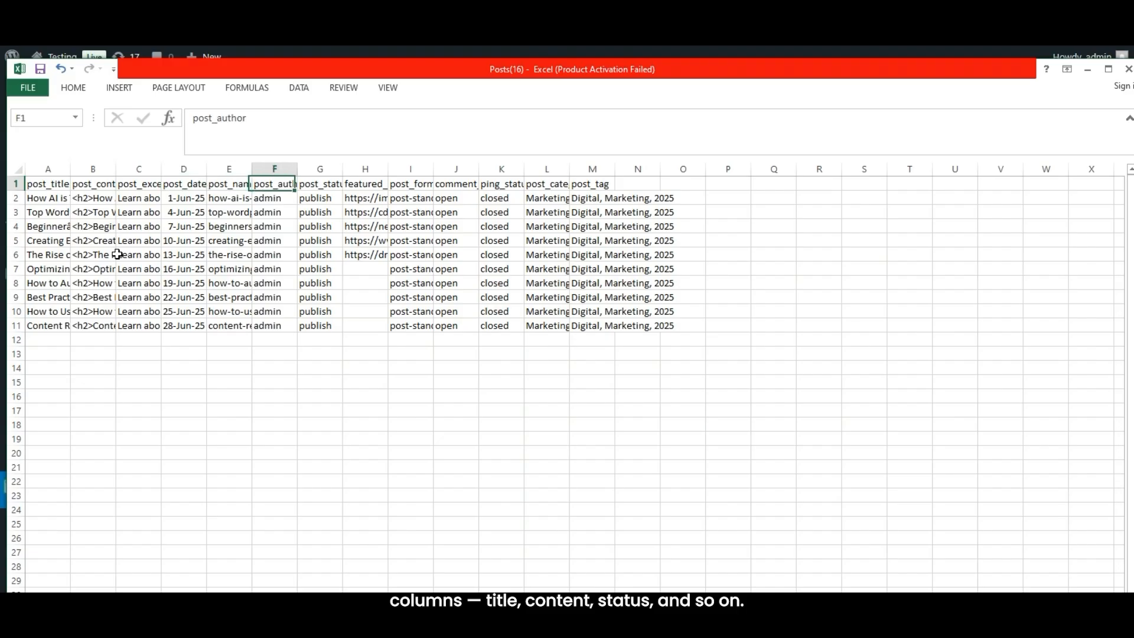
key("Right")
key("Right")
key("Right")
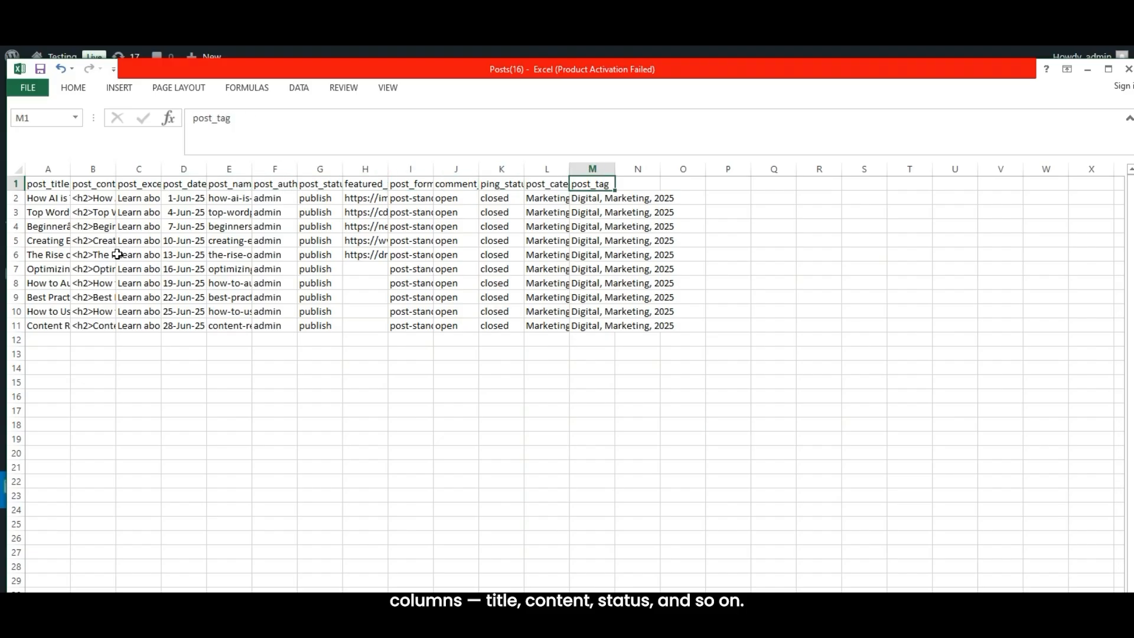
key("Right")
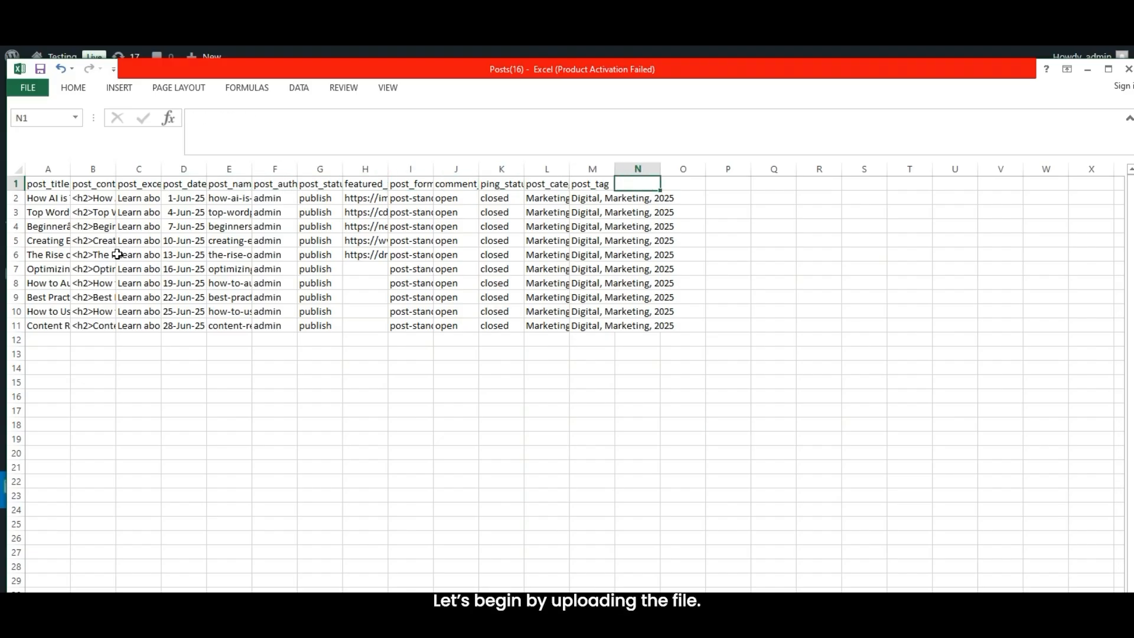
key("ctrl+Home")
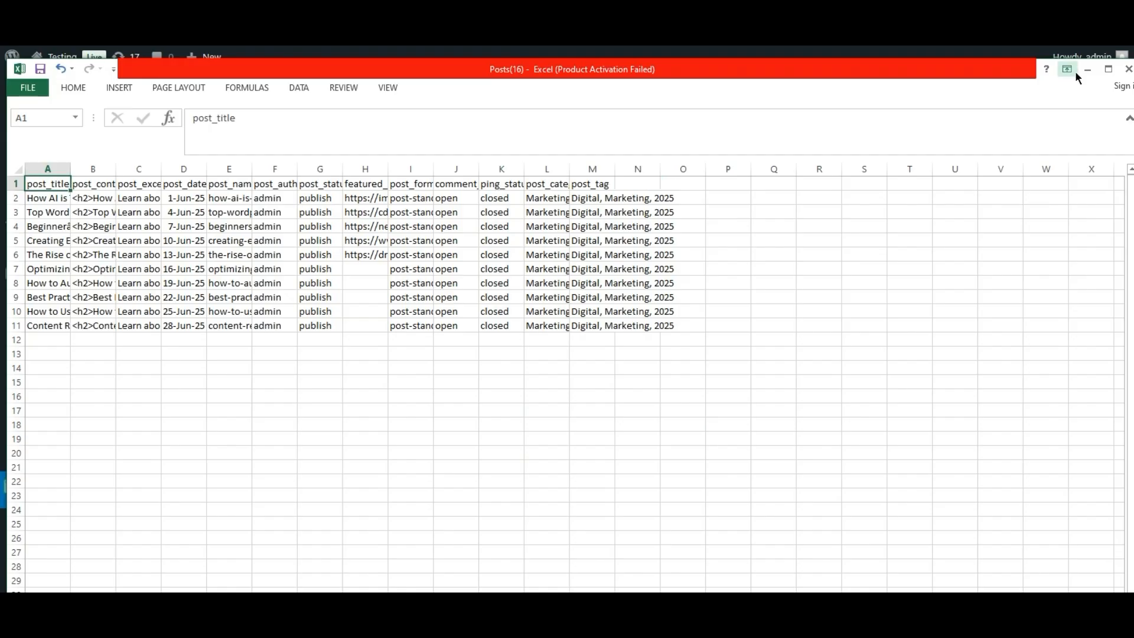
Switch from Excel to the WordPress importer and upload the Posts(16) CSV file from the Downloads folder
left_click(1087, 69)
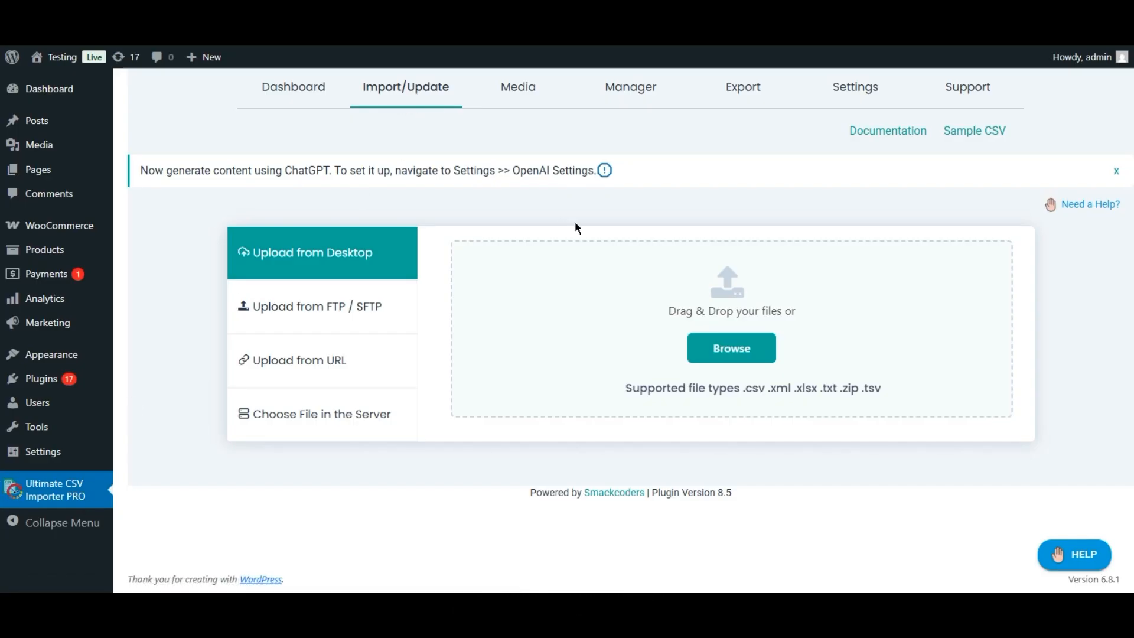
left_click(729, 354)
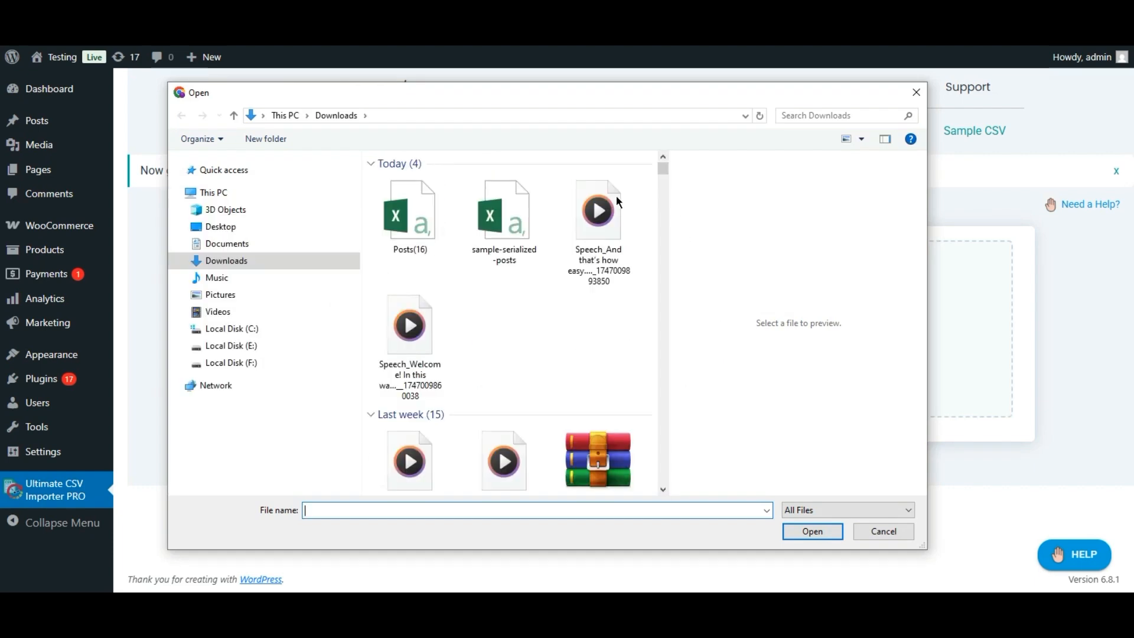
left_click(409, 214)
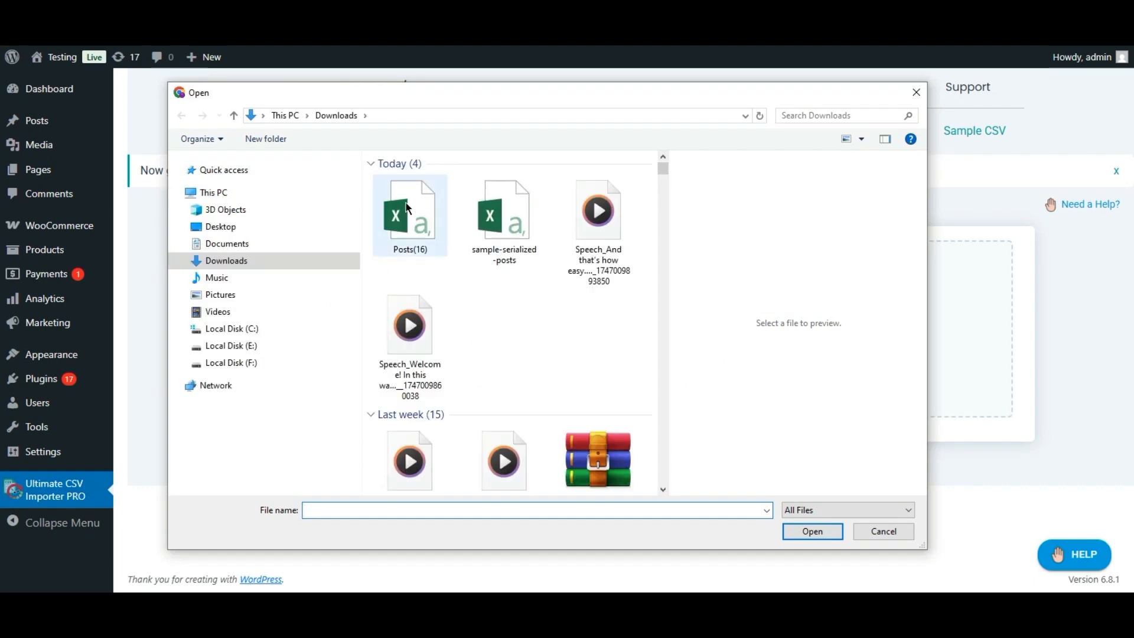
left_click(812, 531)
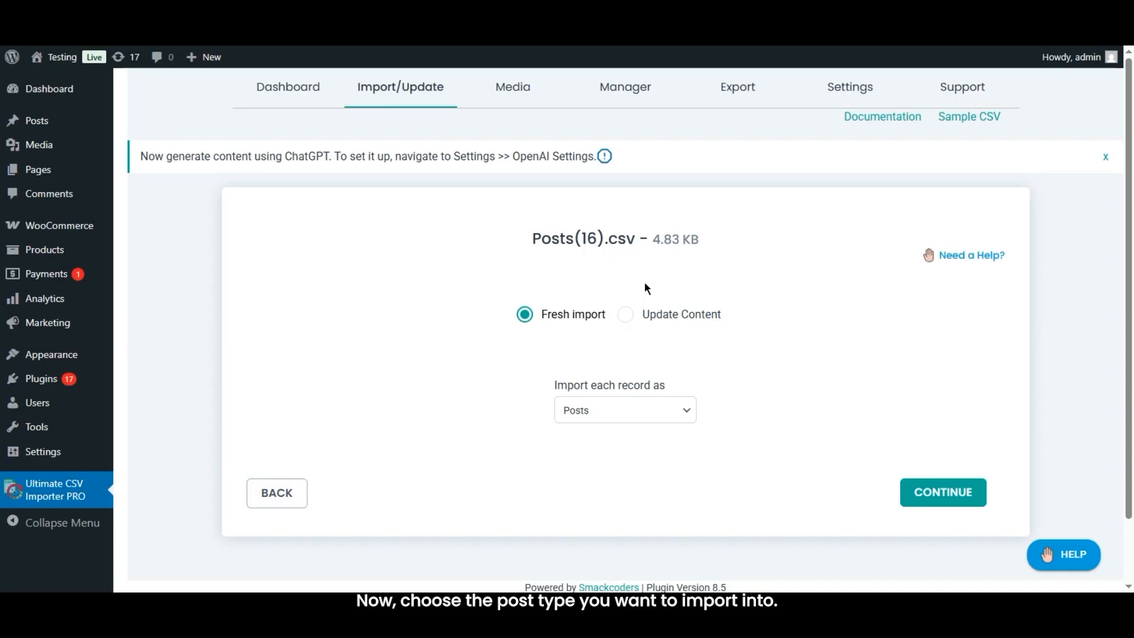
Keep Fresh import with each record imported as Posts, and continue to the field mapping
left_click(687, 419)
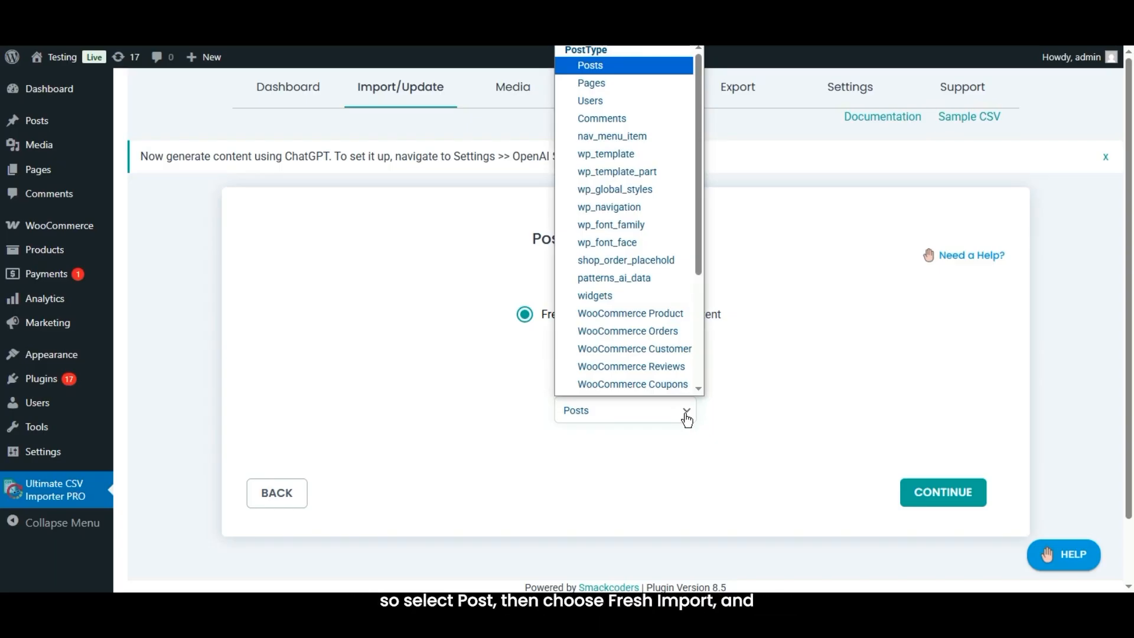
left_click(687, 419)
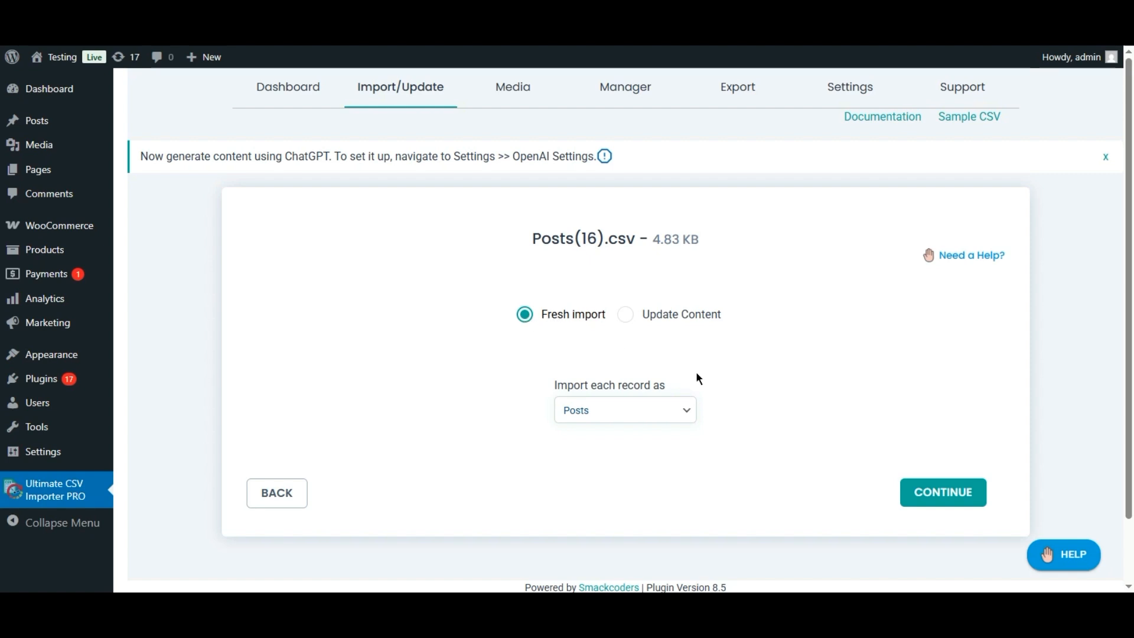
left_click(919, 493)
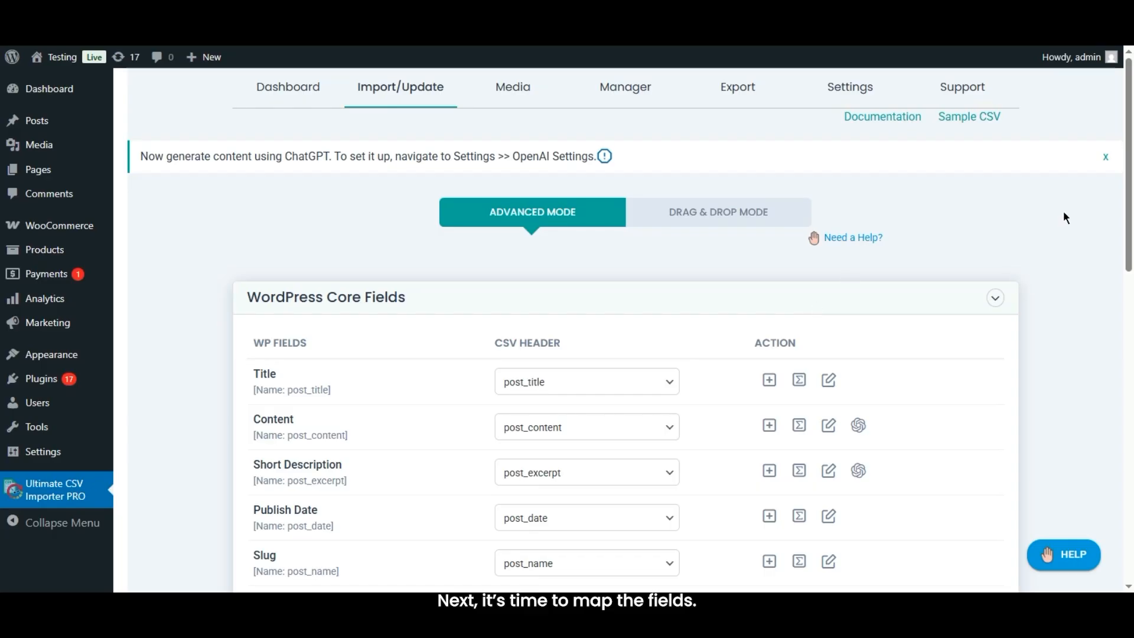
Add a WP custom field named custom_display_options and map its CSV header to Header Manipulation
left_click_drag(1129, 181, 1129, 282)
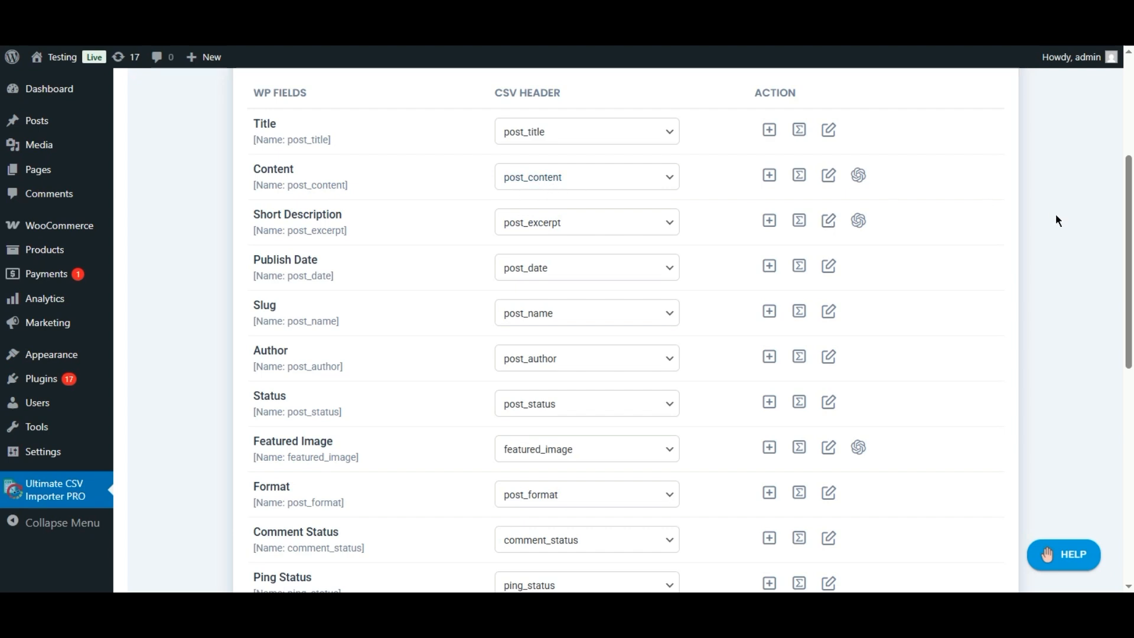
left_click_drag(1129, 201, 1130, 382)
scroll(3, 388, "down", 2)
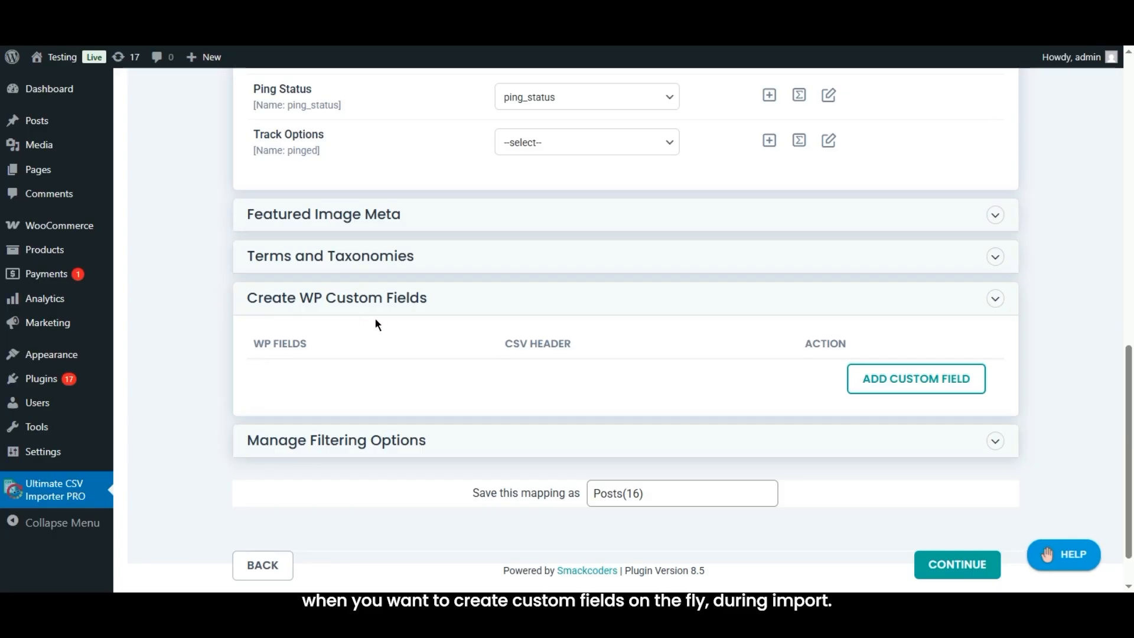
left_click(898, 381)
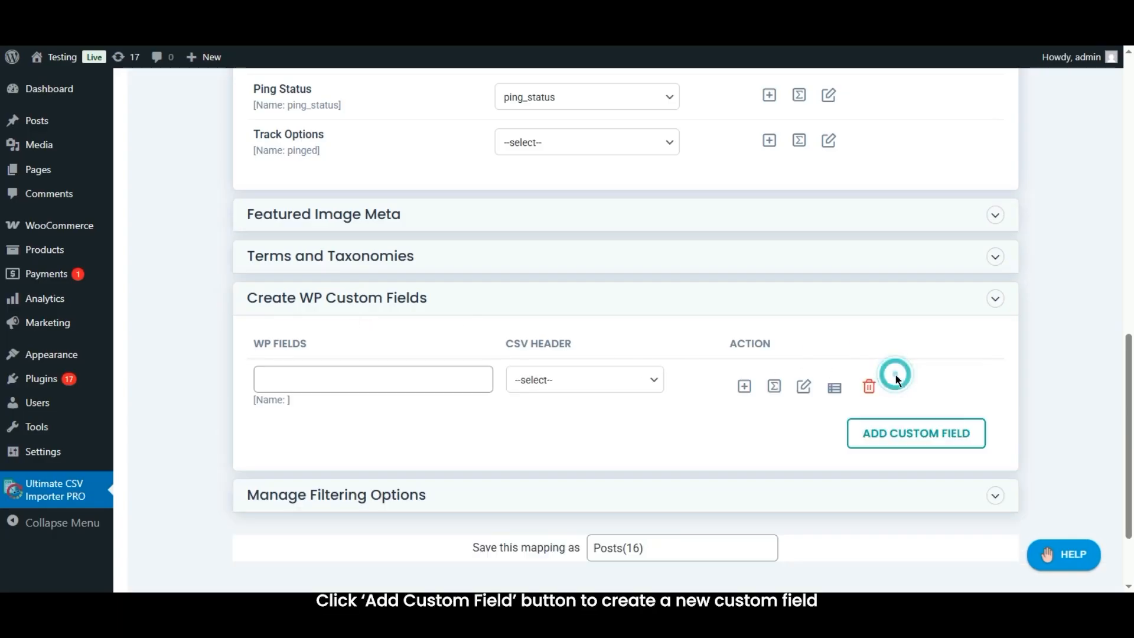
left_click(450, 384)
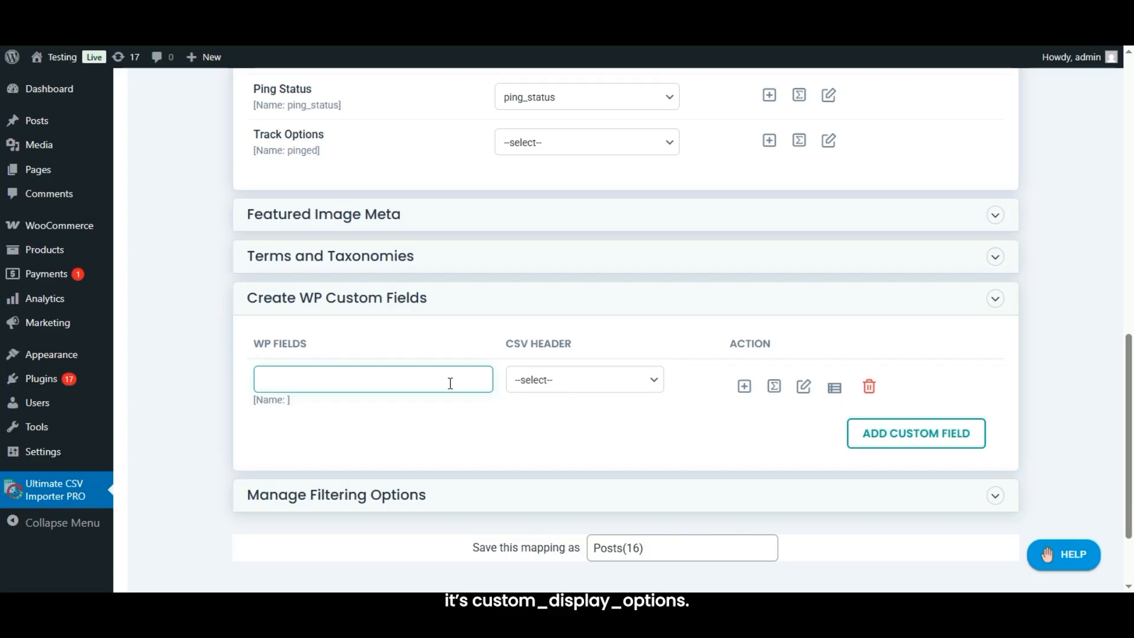
type("custom")
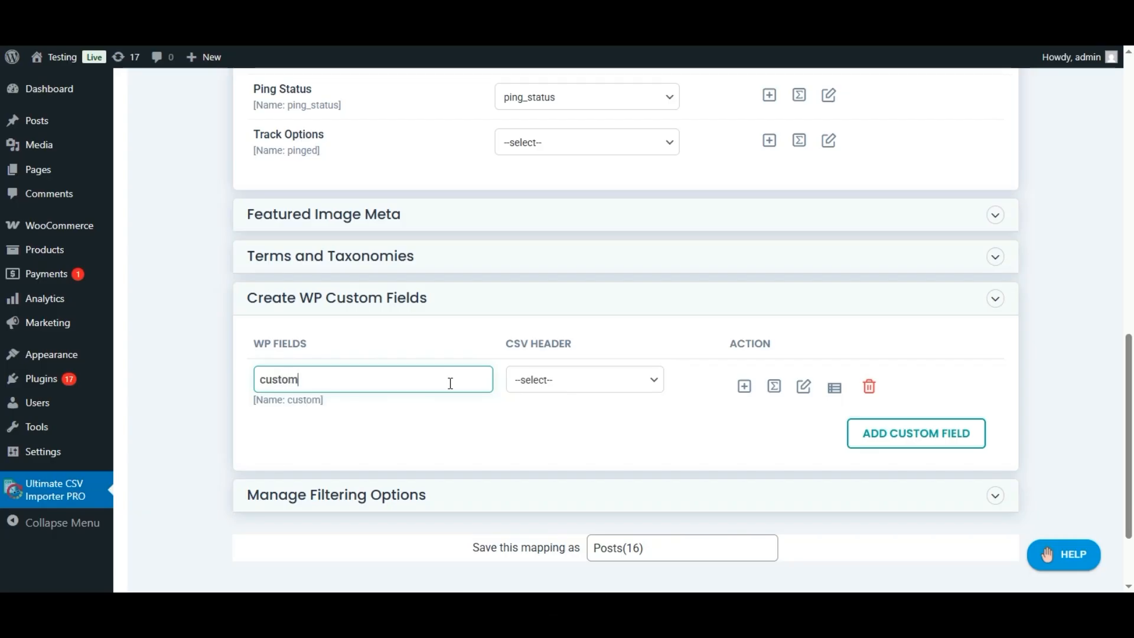
type("_display_options")
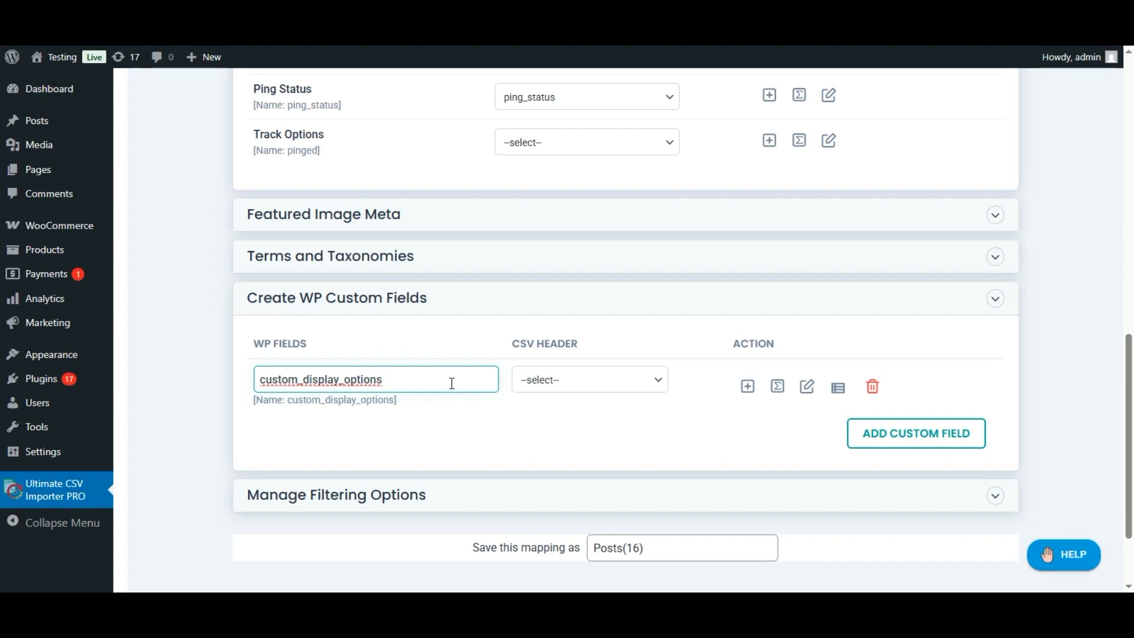
left_click(557, 388)
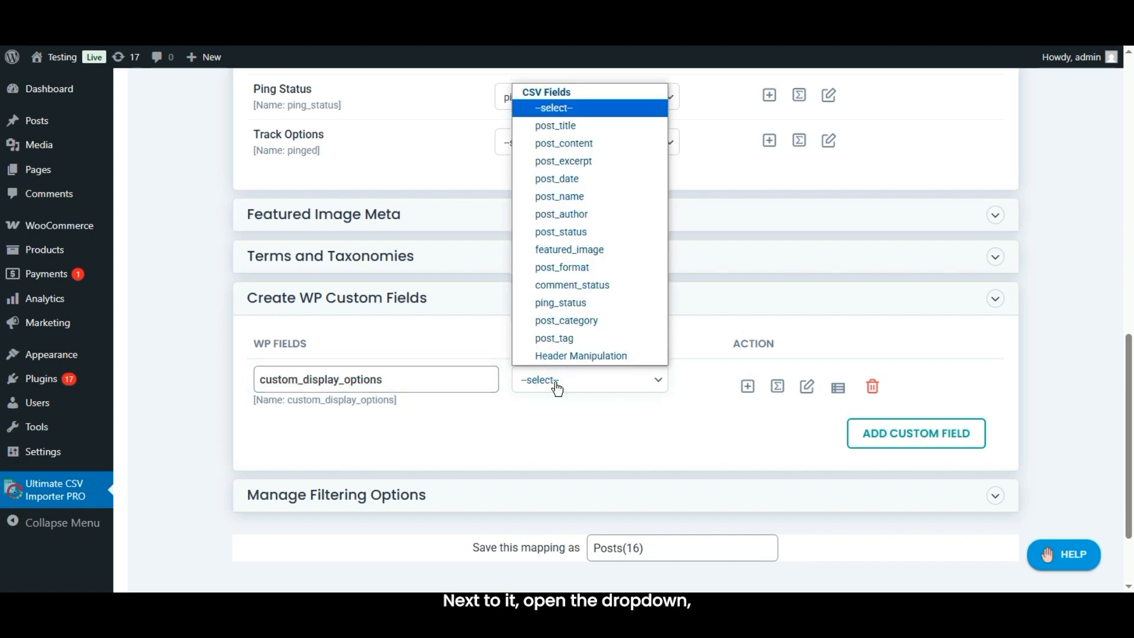
left_click(599, 356)
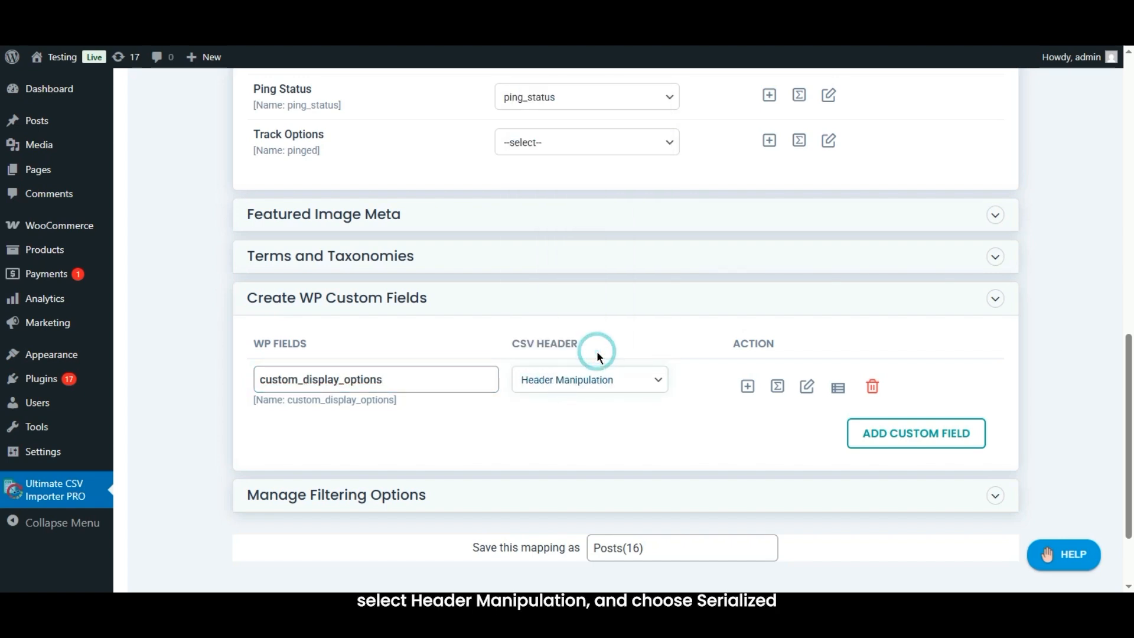
Open the serialized data editor for custom_display_options and enter the key label with the value Featured
left_click(838, 390)
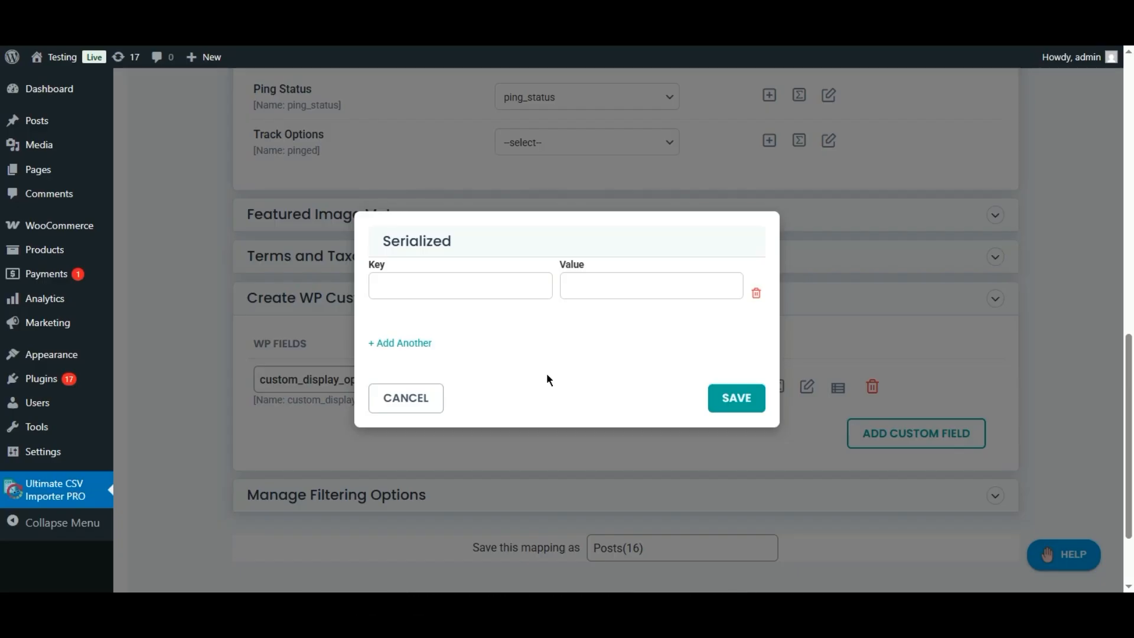
left_click(489, 286)
type("label")
key("Tab")
type("Featured")
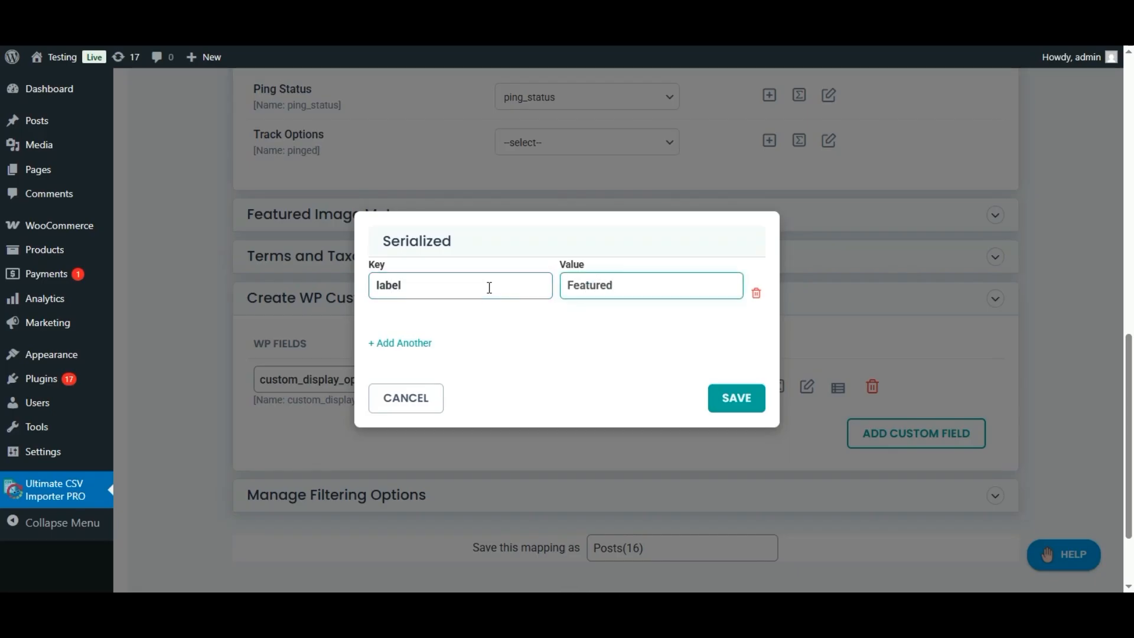
Add a second serialized pair with the key highlight and the value #ff9900
left_click(425, 343)
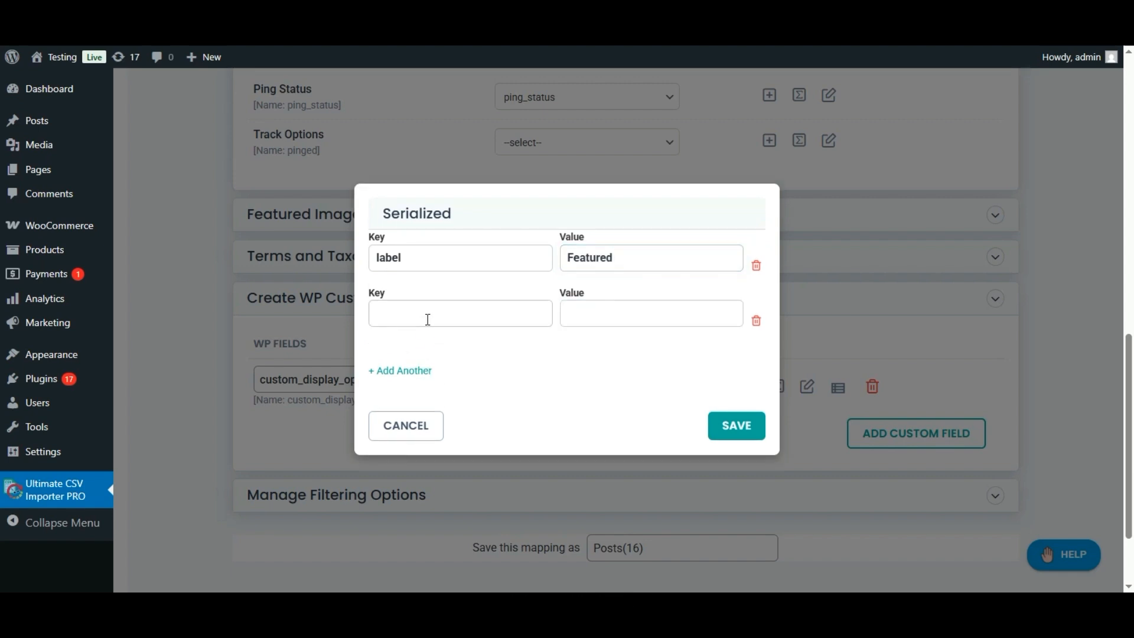
left_click(428, 318)
type("h")
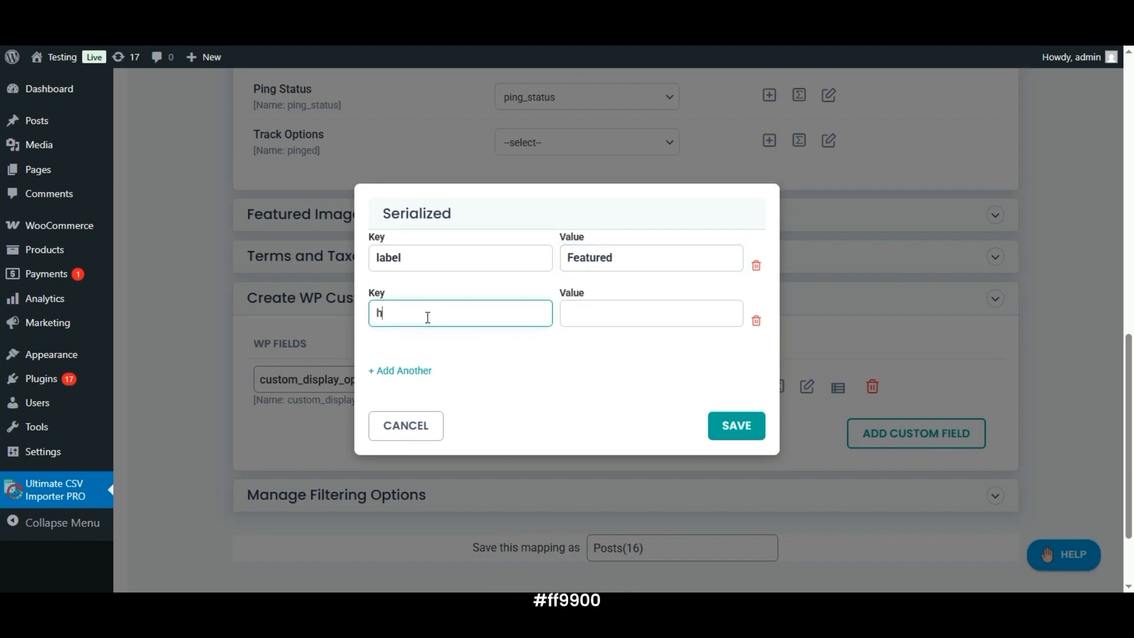
type("ighlight")
key("Tab")
type("#ff9900")
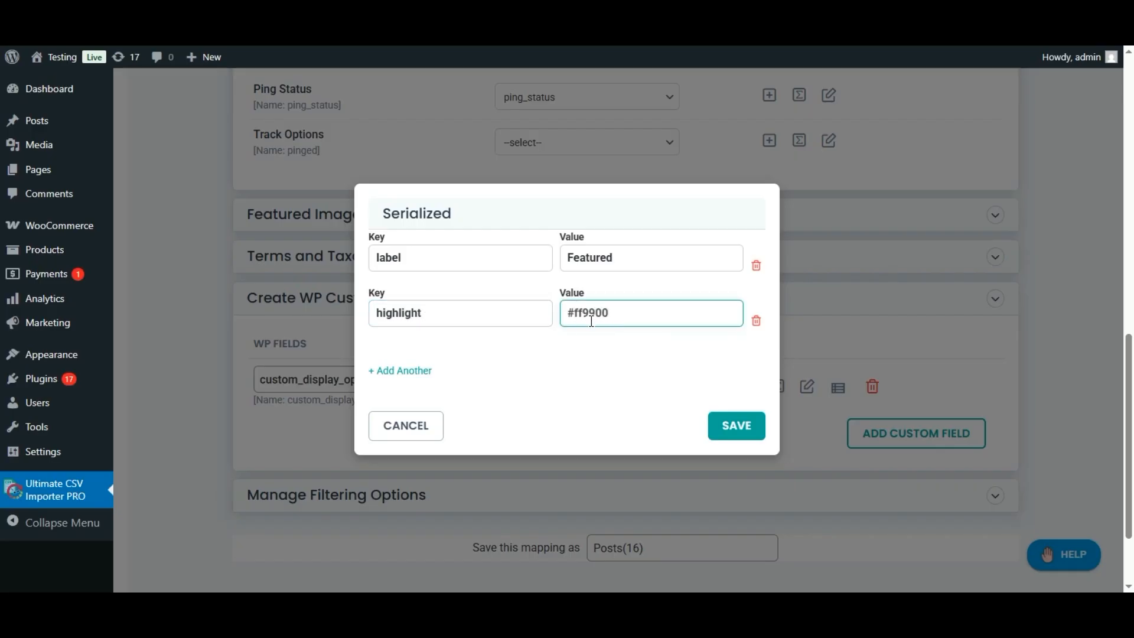
Add a third serialized pair with the key show_in_slider and the value true
left_click(426, 371)
left_click(410, 346)
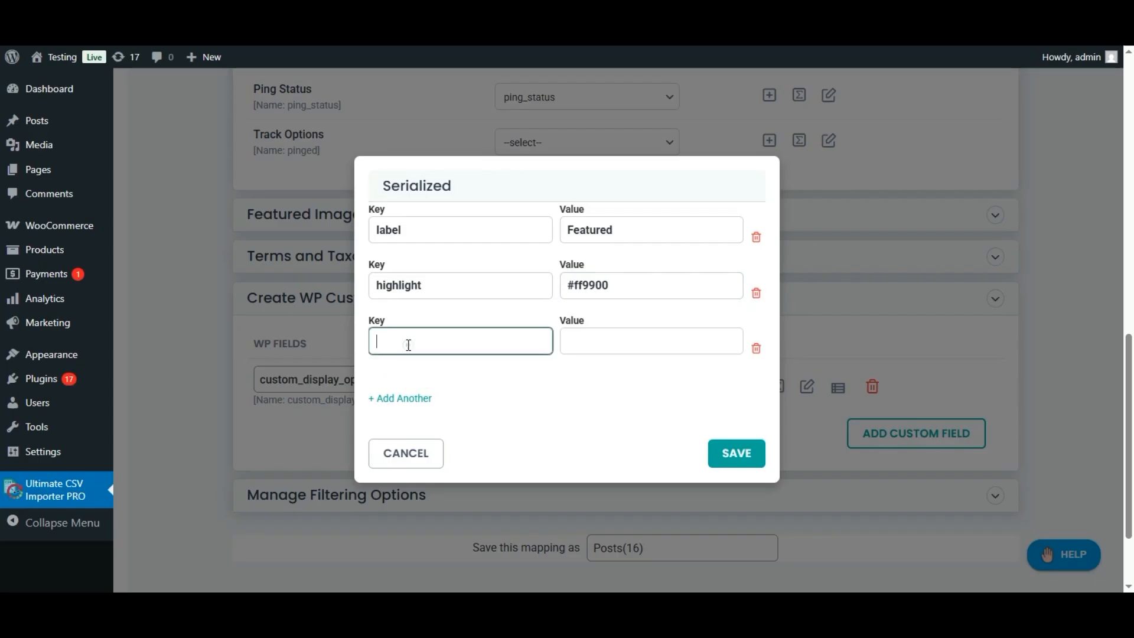
type("show_in")
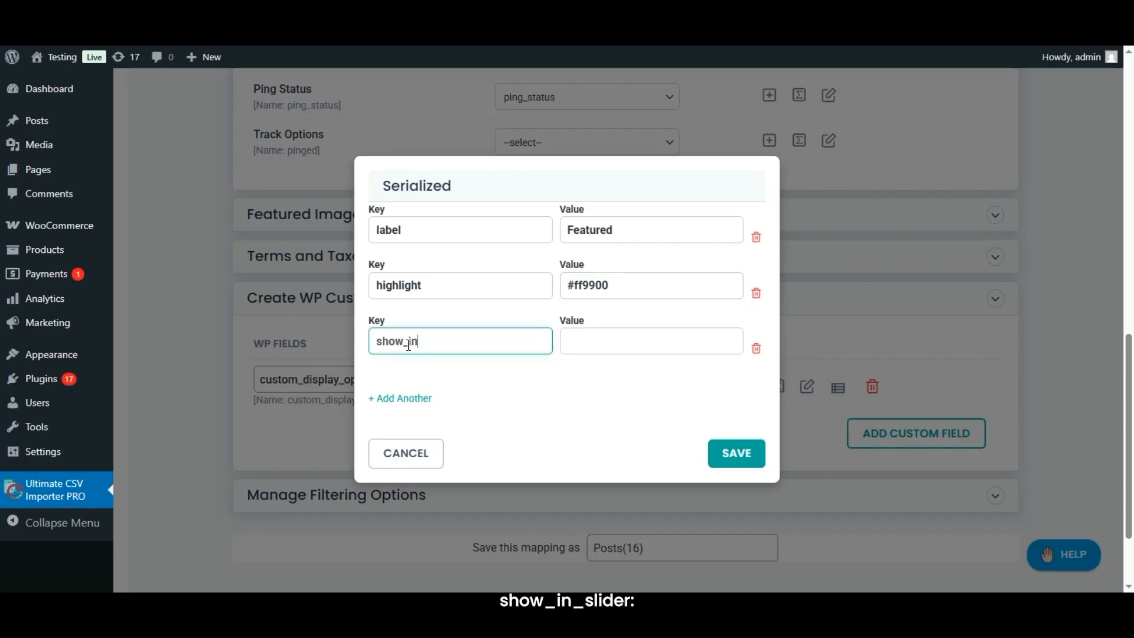
type("_slider")
key("Tab")
type("true")
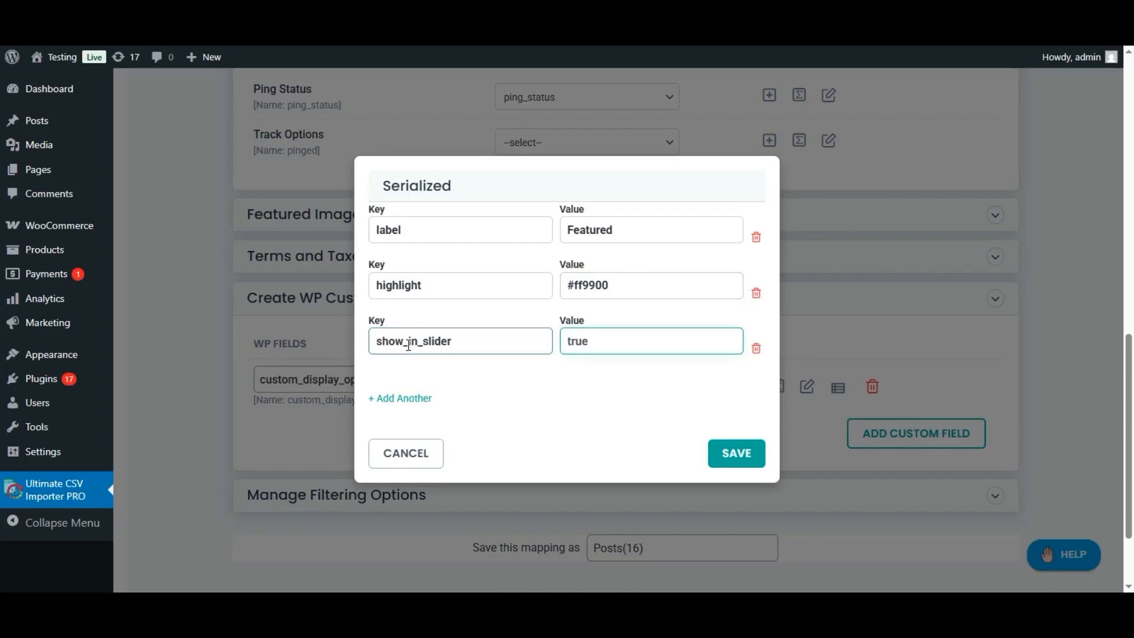
Add a fourth serialized pair with the key cta_text and the value Read More, and save the serialized data
left_click(414, 400)
left_click(432, 379)
left_click(431, 379)
type("c")
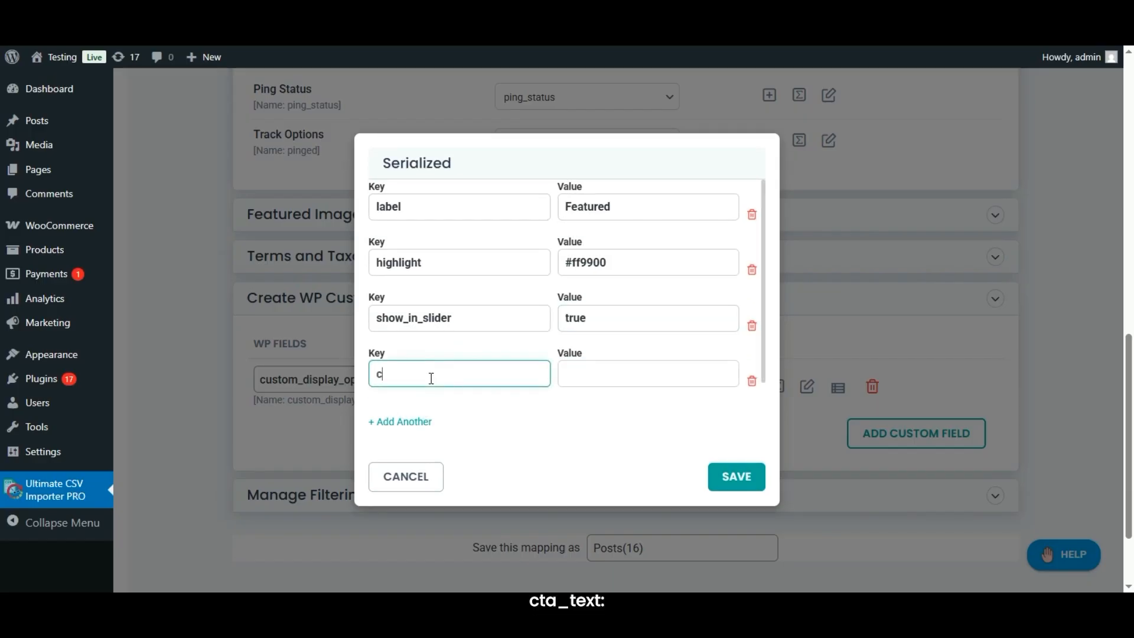
type("ta_text")
key("Tab")
type("Read More")
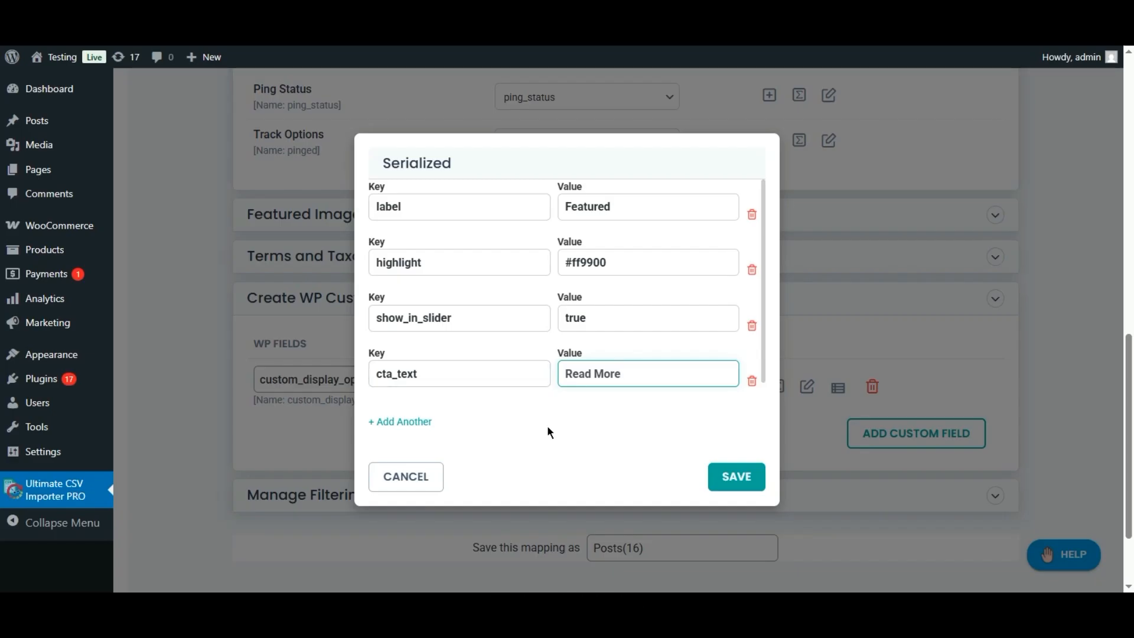
left_click(736, 481)
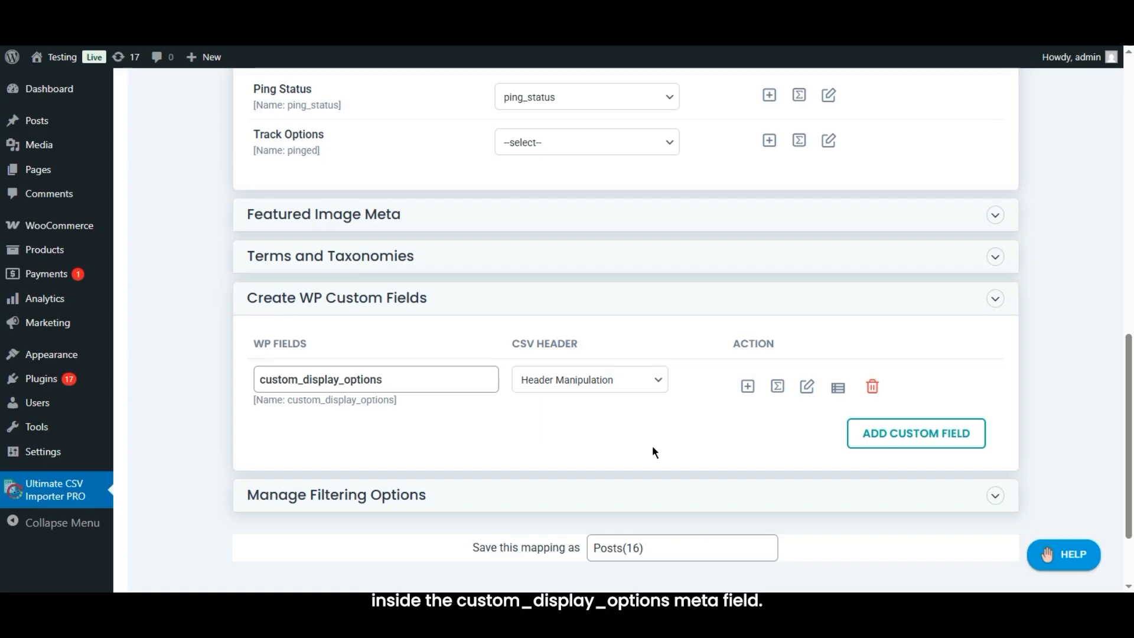
Continue past the mapping, run the import with the default media and configuration settings, and dismiss the completion dialog
scroll(652, 446, "down", 1)
scroll(944, 496, "down", 3)
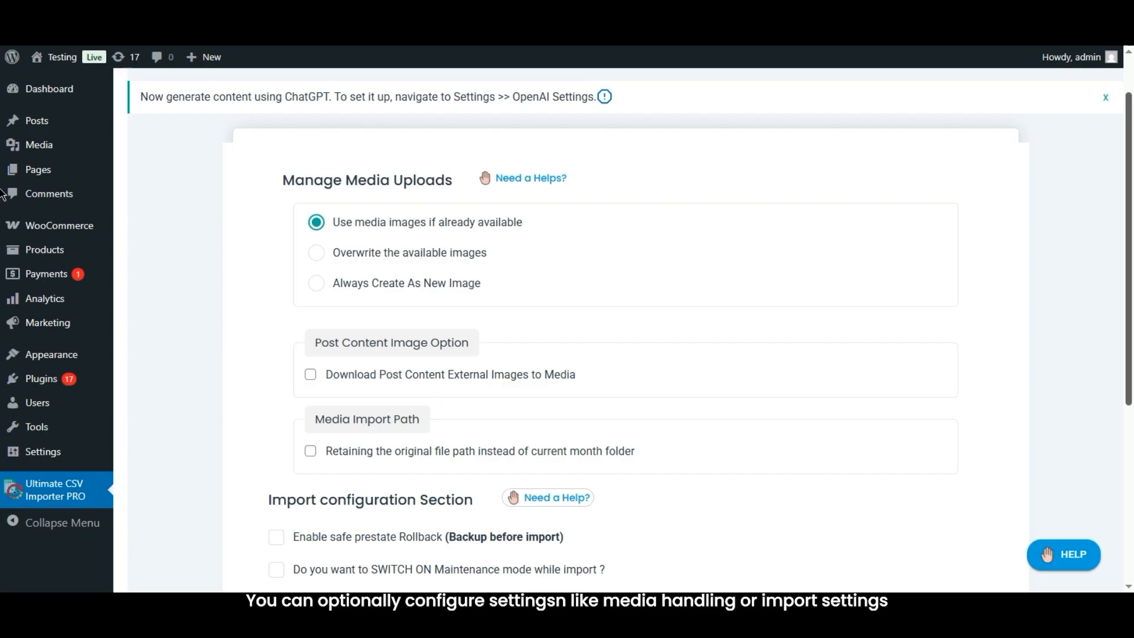
scroll(1, 372, "down", 5)
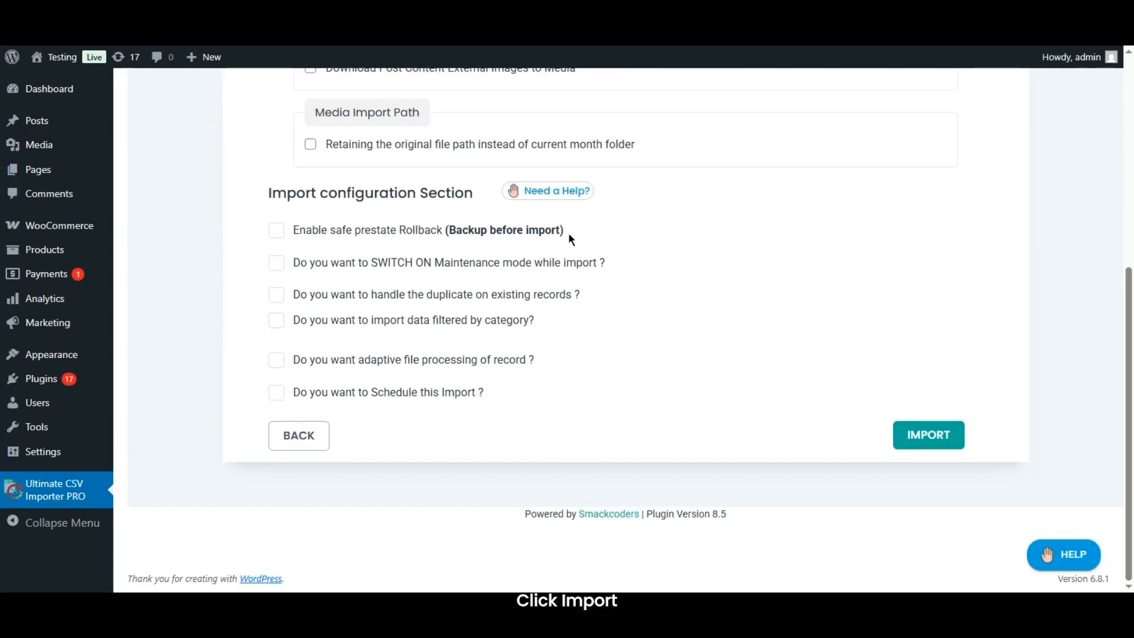
left_click(927, 442)
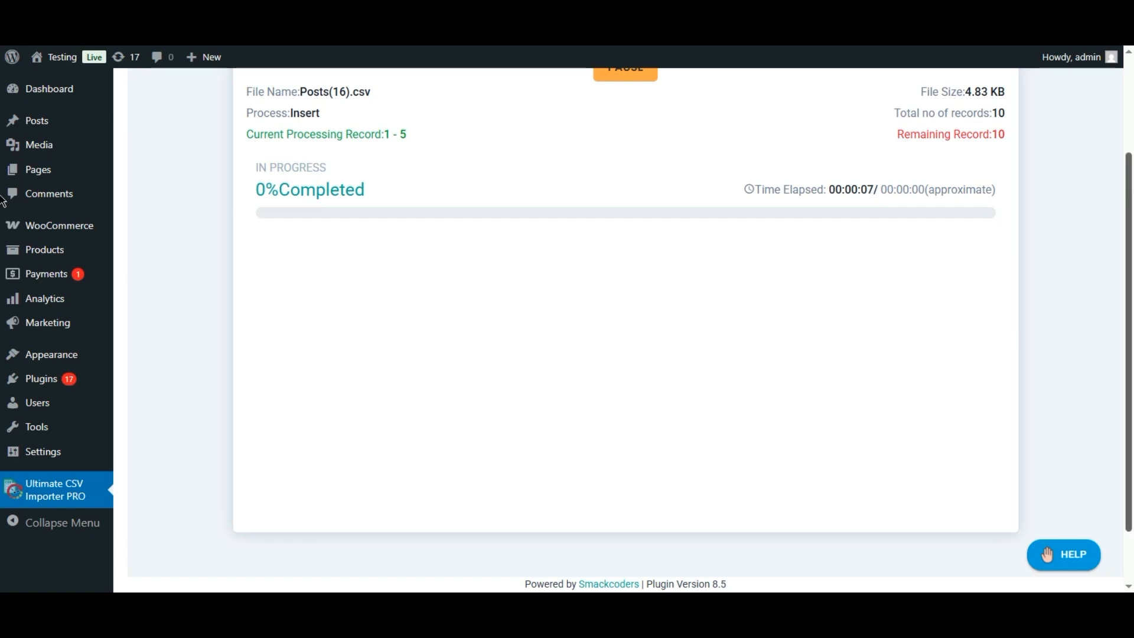
left_click_drag(1133, 193, 1132, 127)
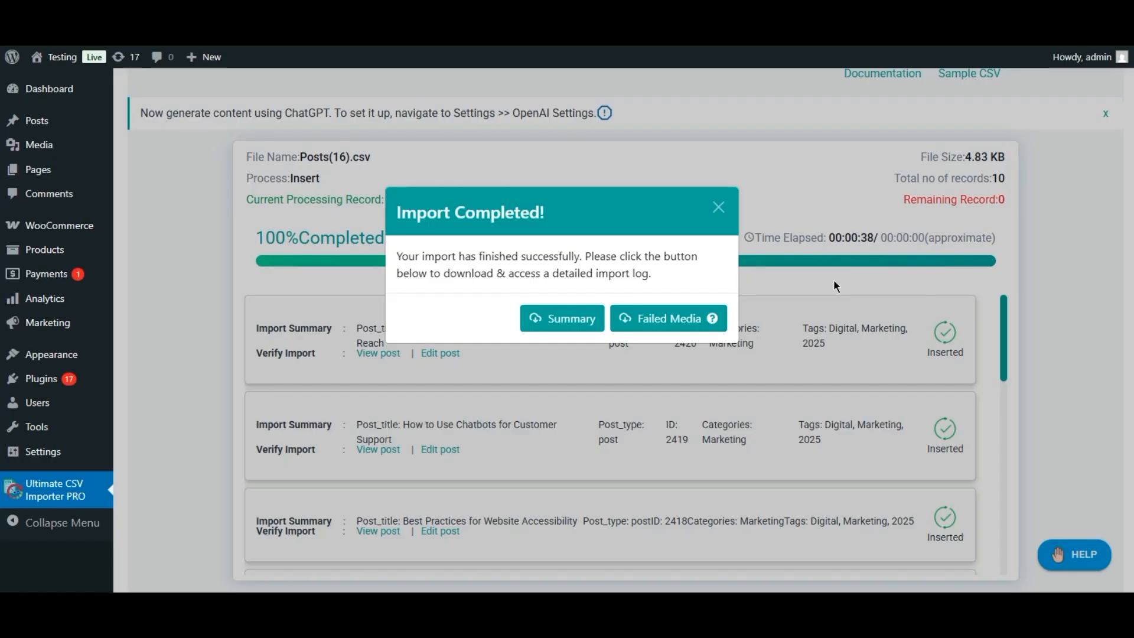
left_click(718, 209)
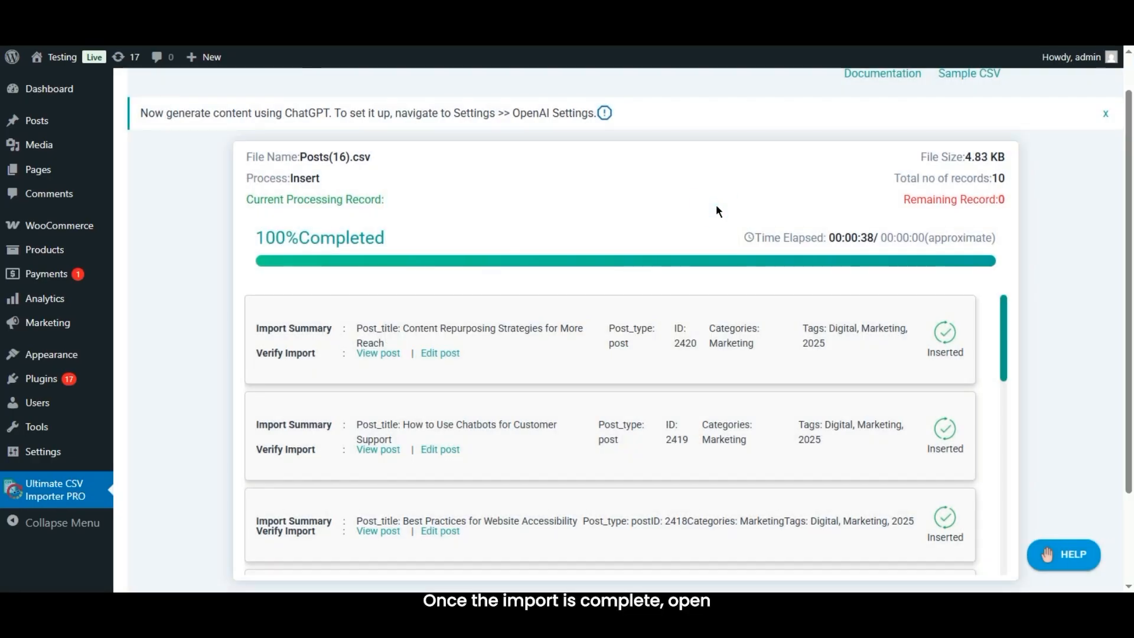
Open the imported post "Content Repurposing Strategies for More Reach" for editing in a new tab and inspect its Custom Fields section
right_click(455, 357)
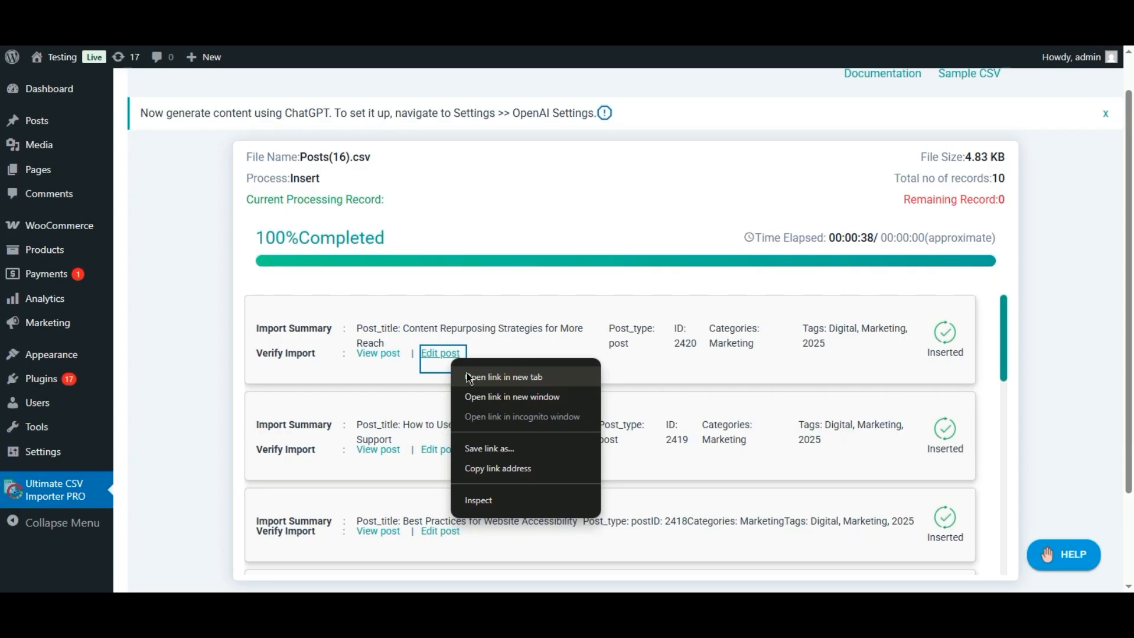
left_click(470, 378)
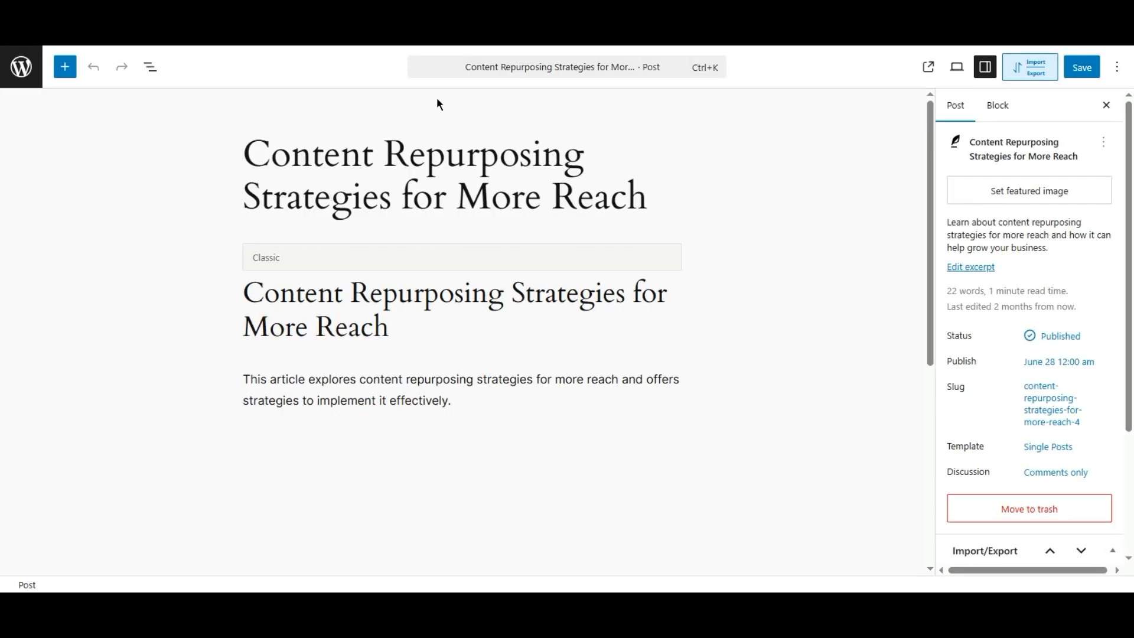
left_click_drag(931, 181, 927, 391)
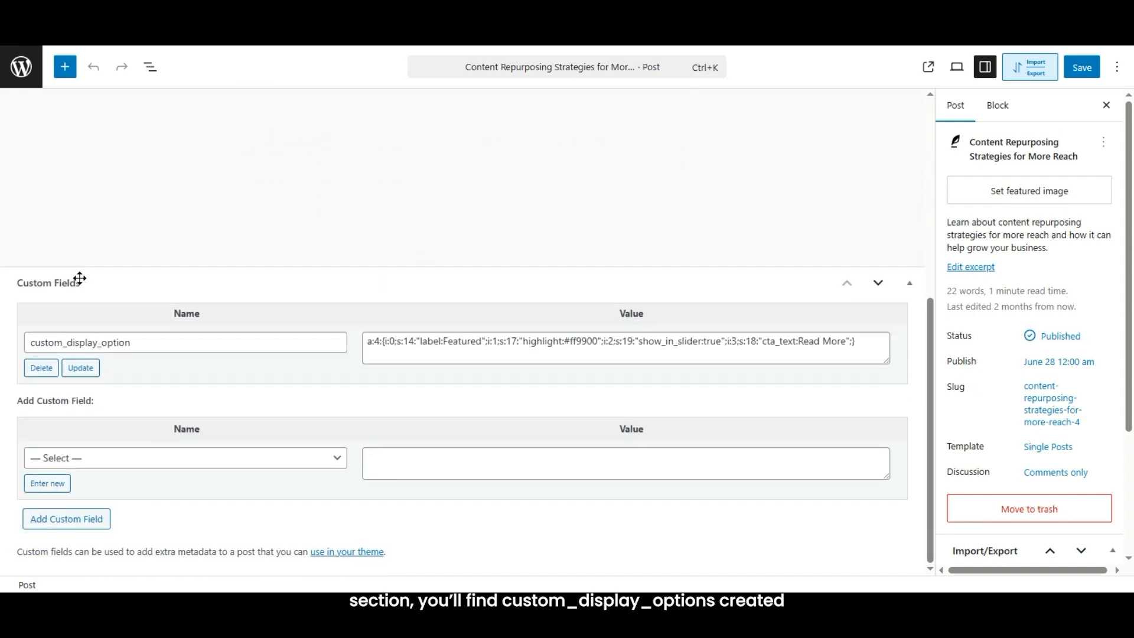